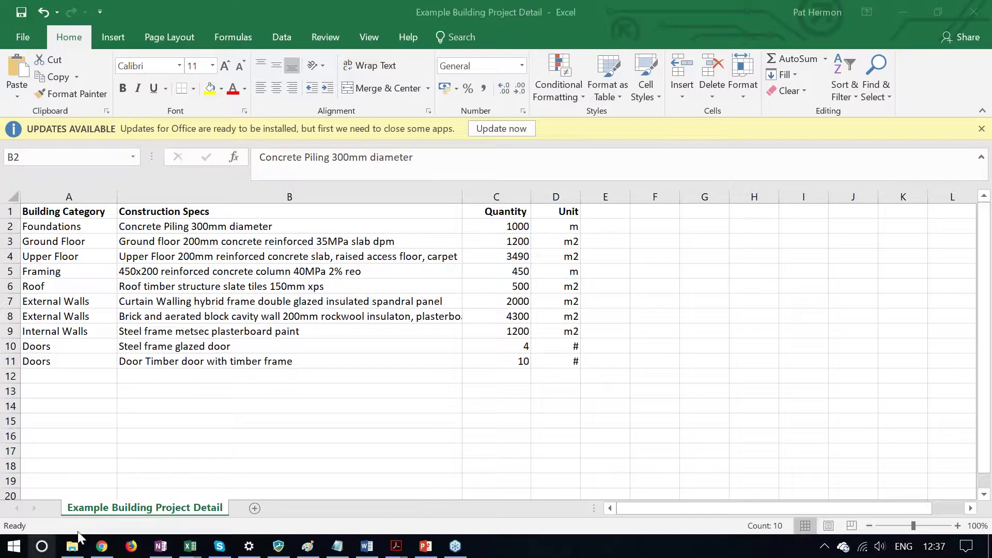
- Bring the Example Building Project Detail workbook back to the front and open its File Info page
click(101, 546)
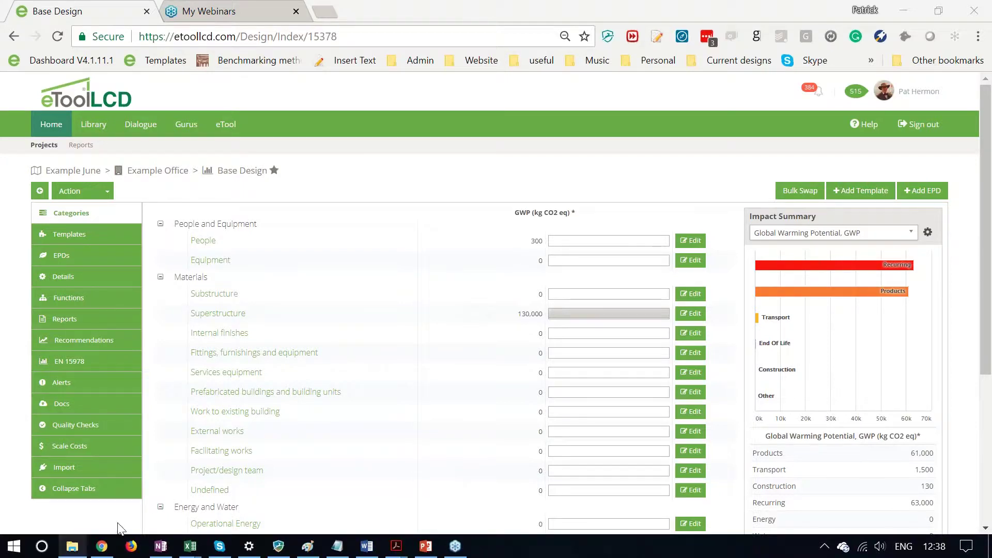
mouse_move(190, 546)
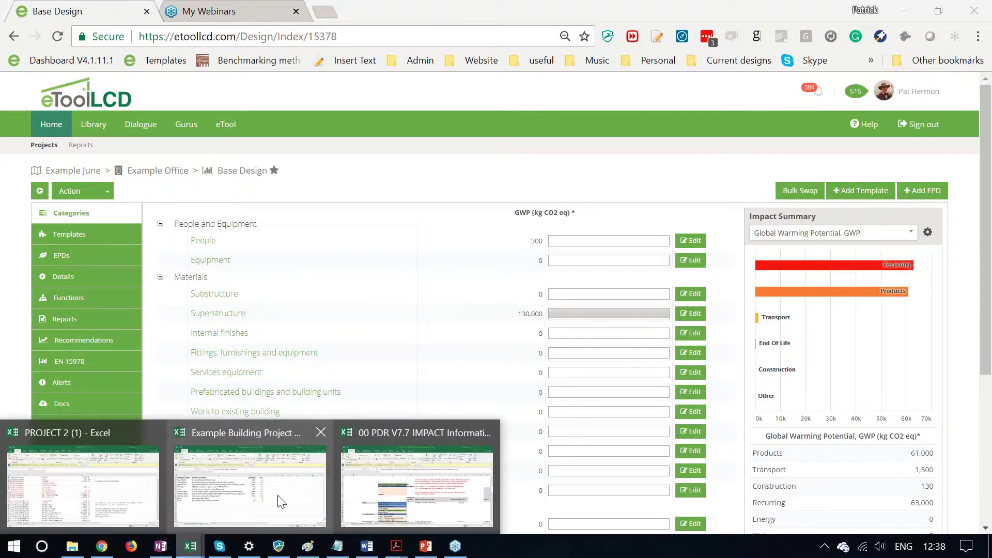
click(279, 499)
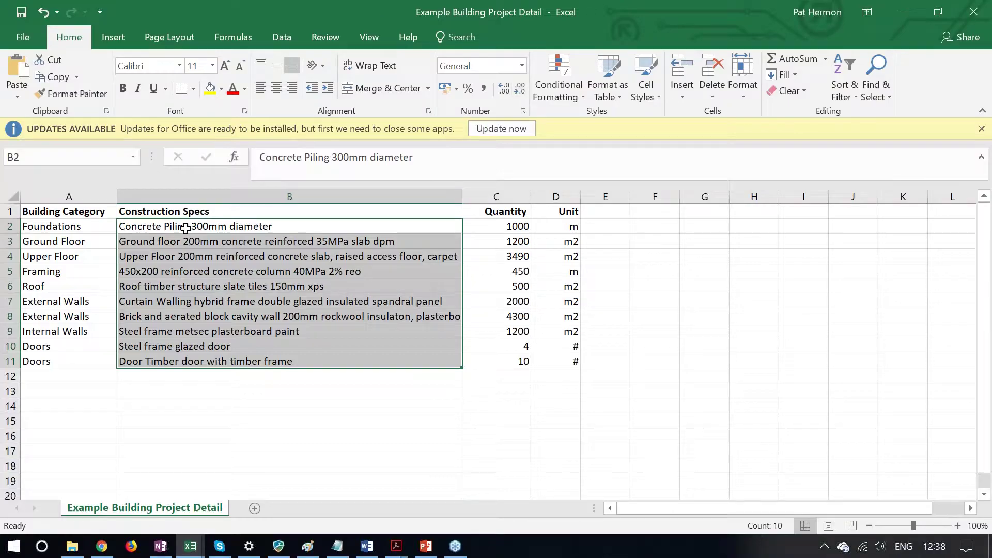
click(322, 392)
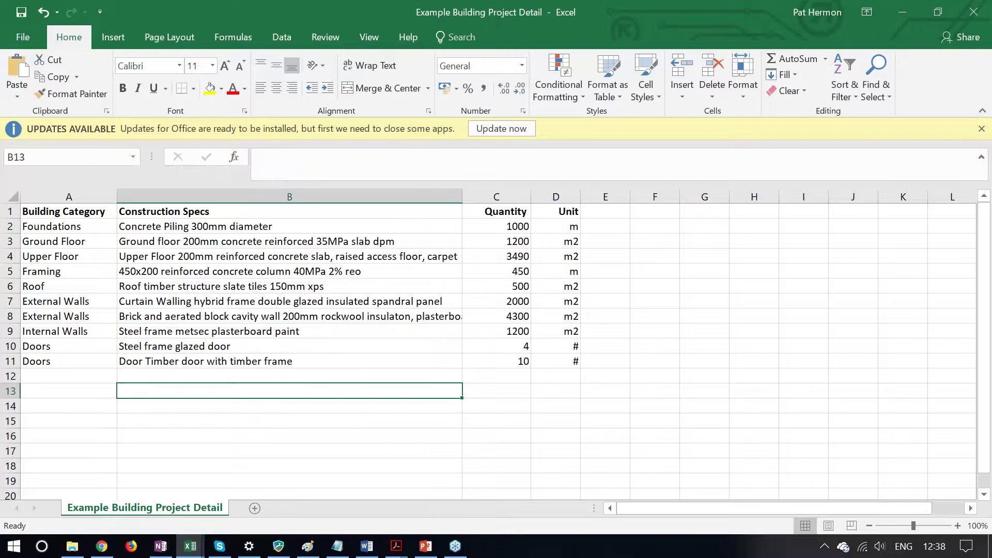
click(23, 39)
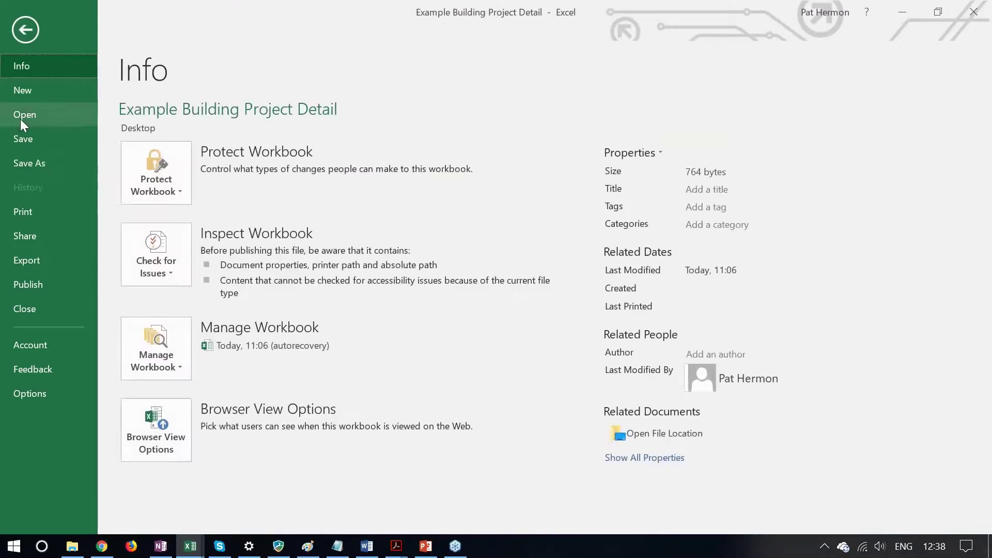
- Save to the Desktop as CSV (Comma delimited), replacing Bulk upload TemplateCSV small sample - Infra
click(25, 161)
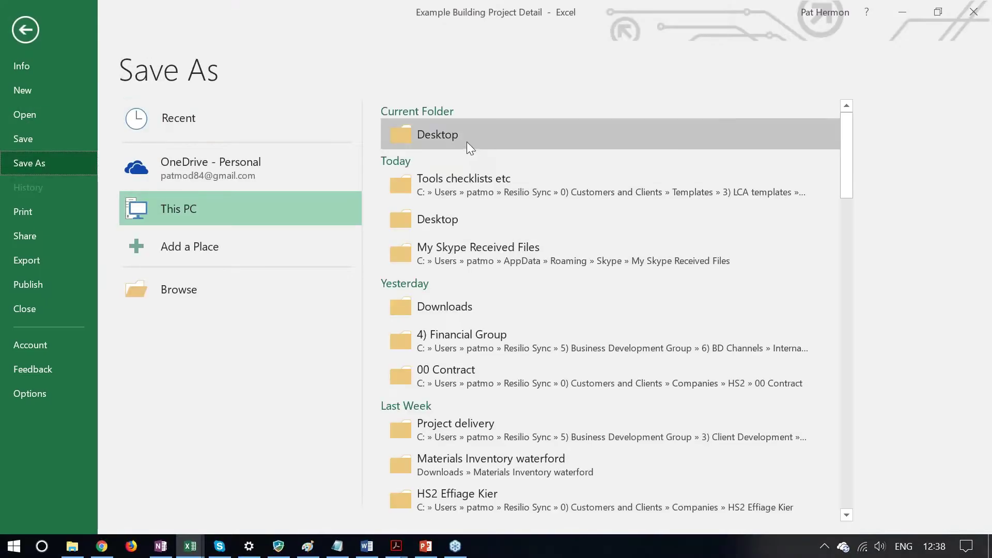
click(466, 141)
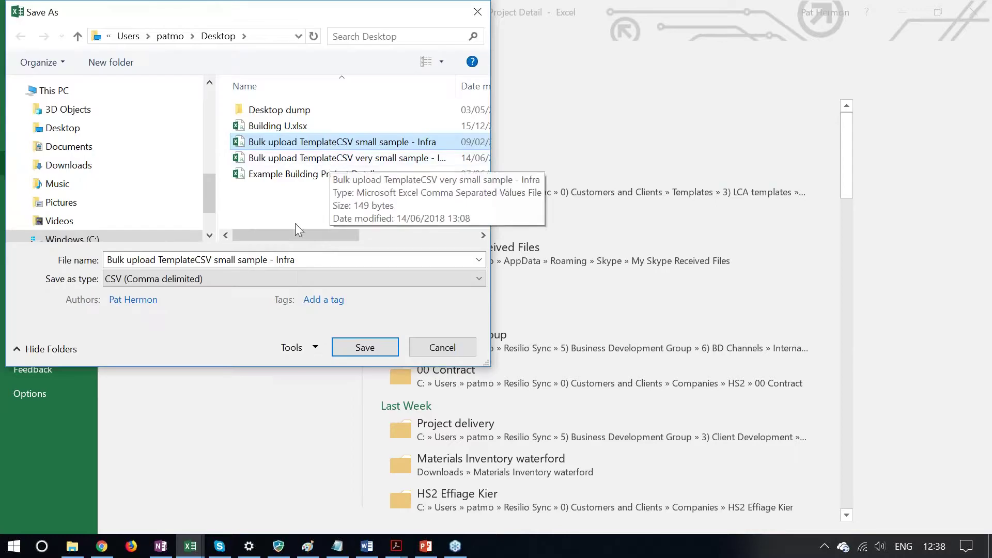
click(253, 281)
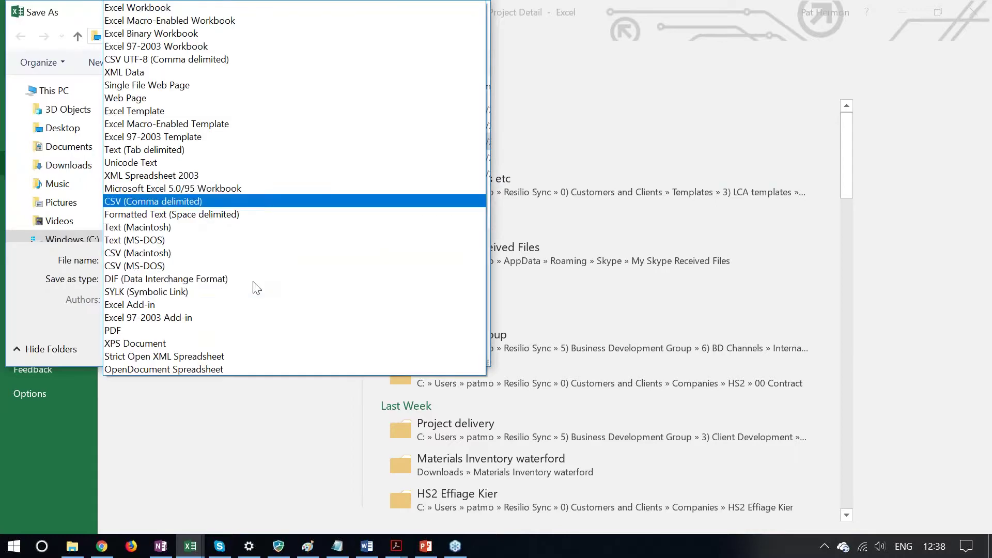
click(181, 201)
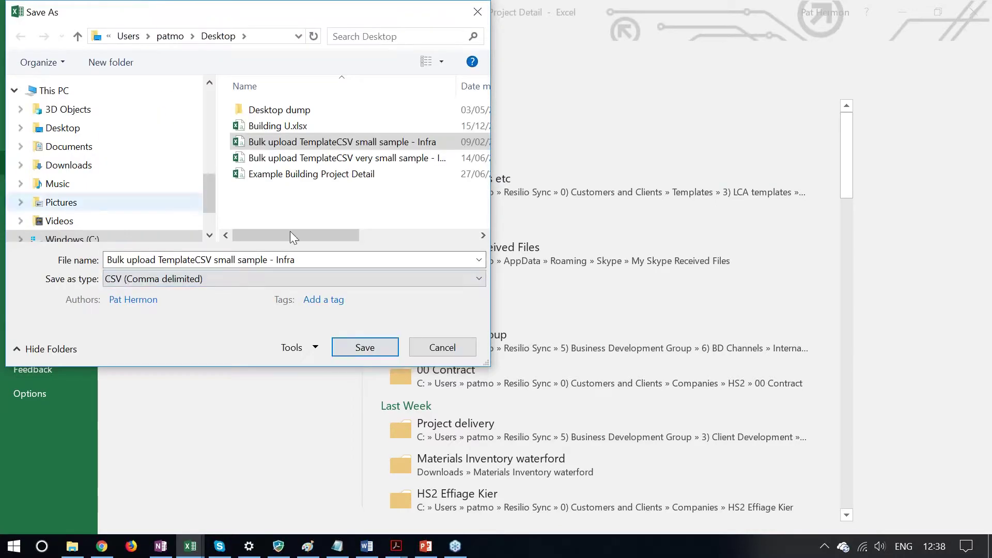
click(361, 347)
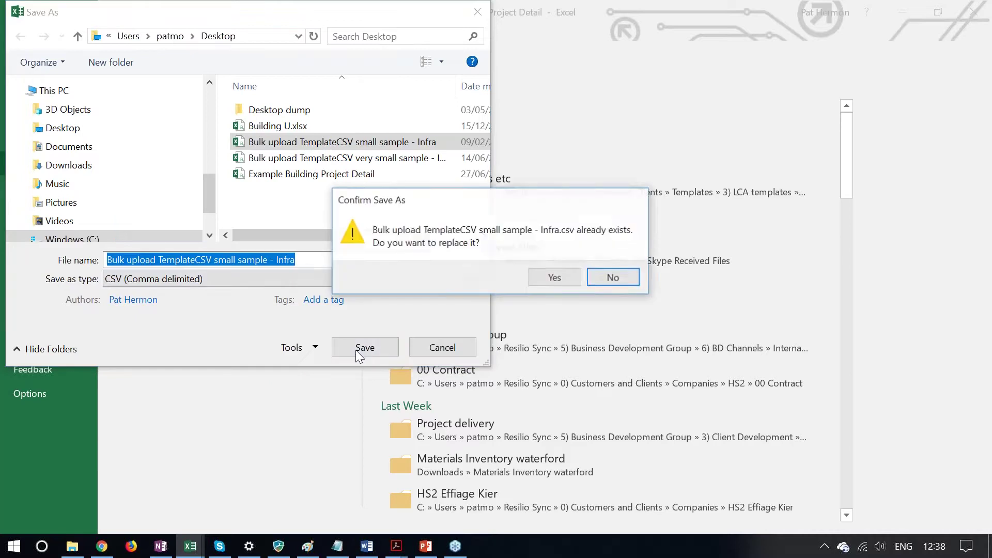
click(544, 281)
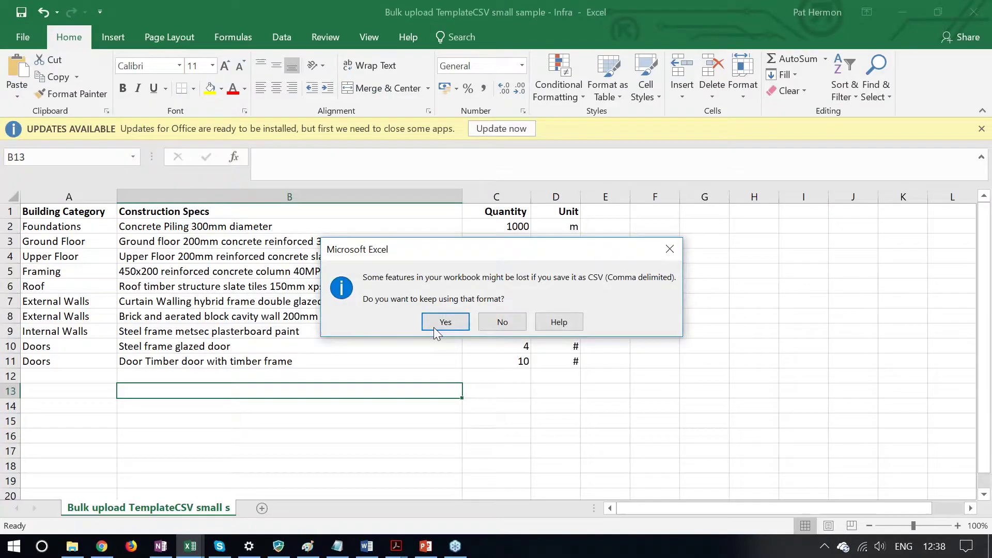
- Keep the CSV format, confirm quantities C2:C11 total 14154, and return to eToolLCD
click(434, 327)
click(492, 229)
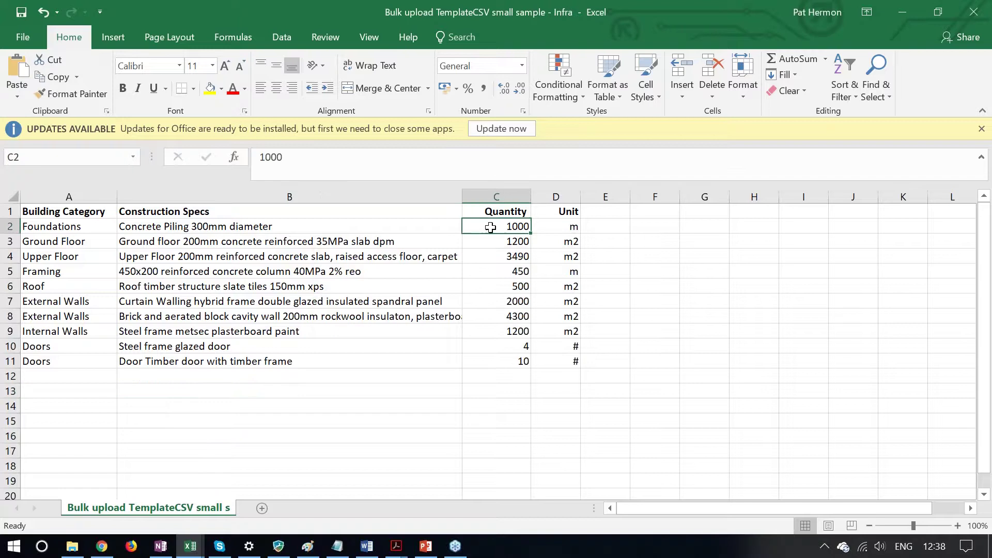
drag(499, 228, 489, 365)
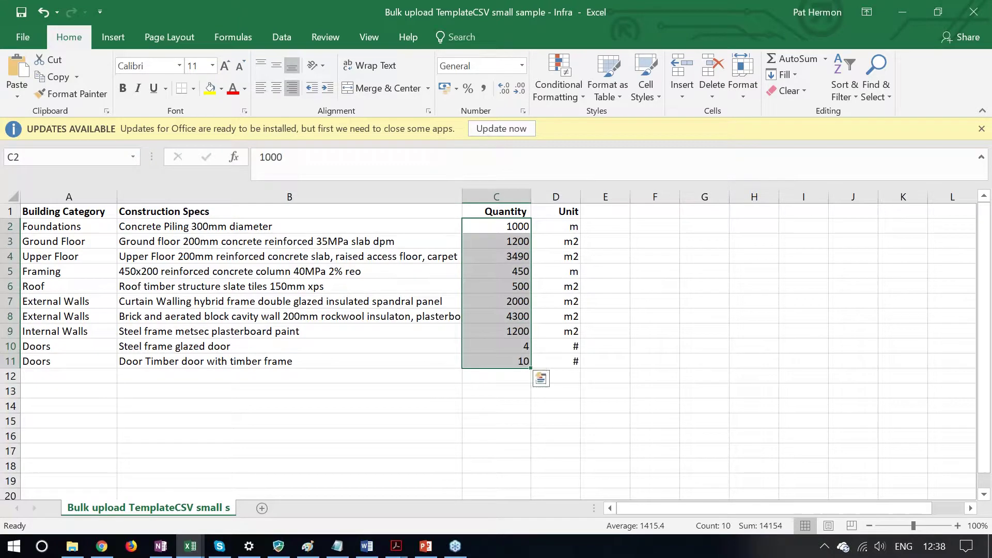
click(500, 226)
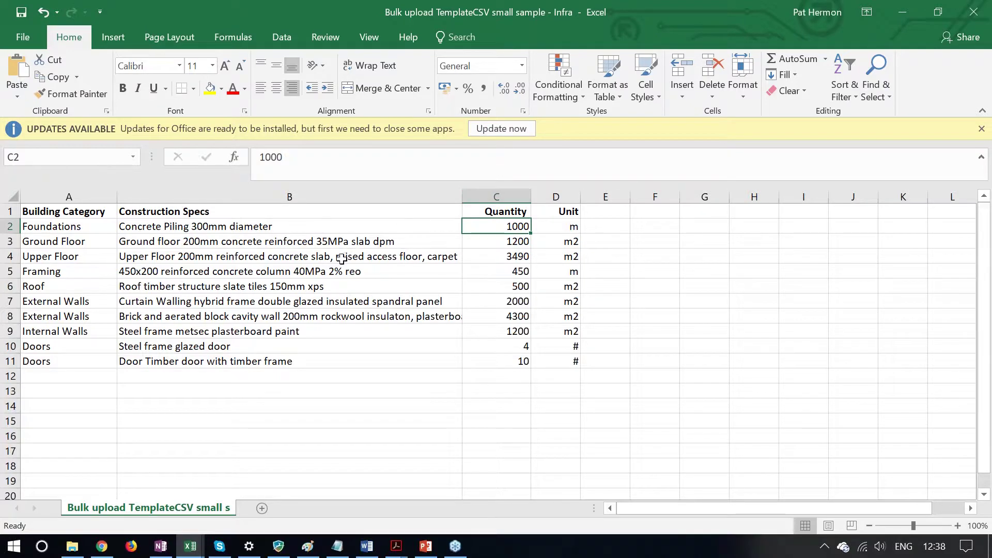
click(107, 546)
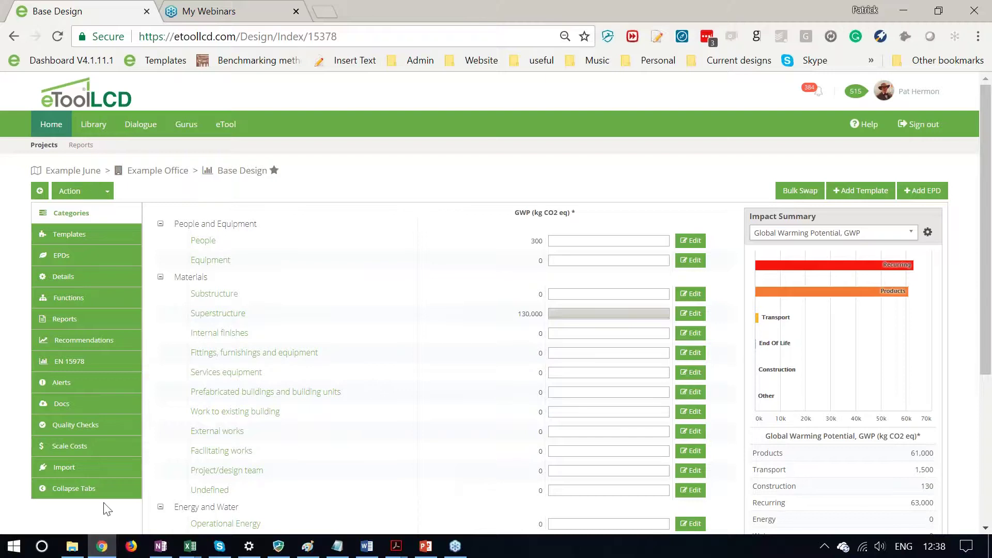
- Start a new import from the design's Import tab and upload the Example Building Project Detail file
click(72, 471)
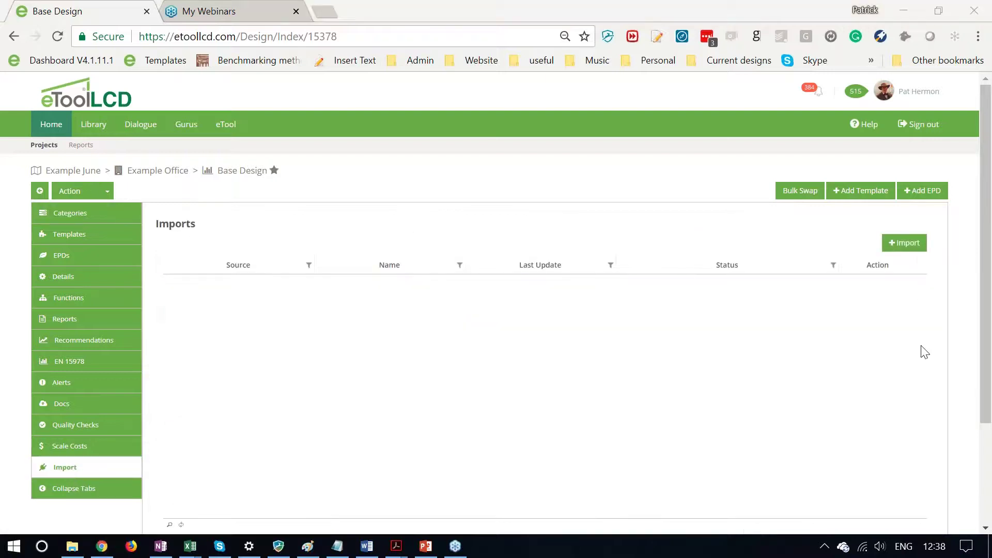
click(903, 243)
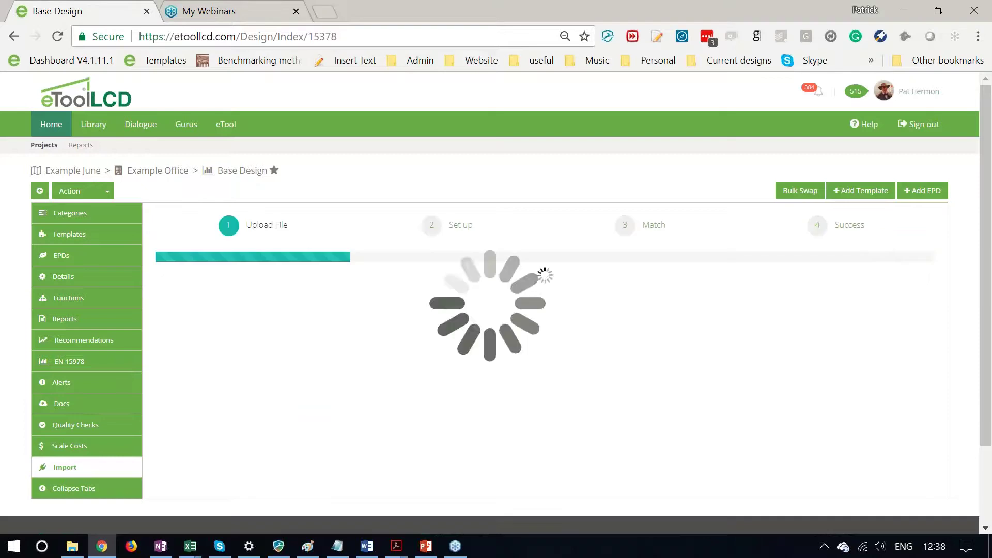
click(488, 326)
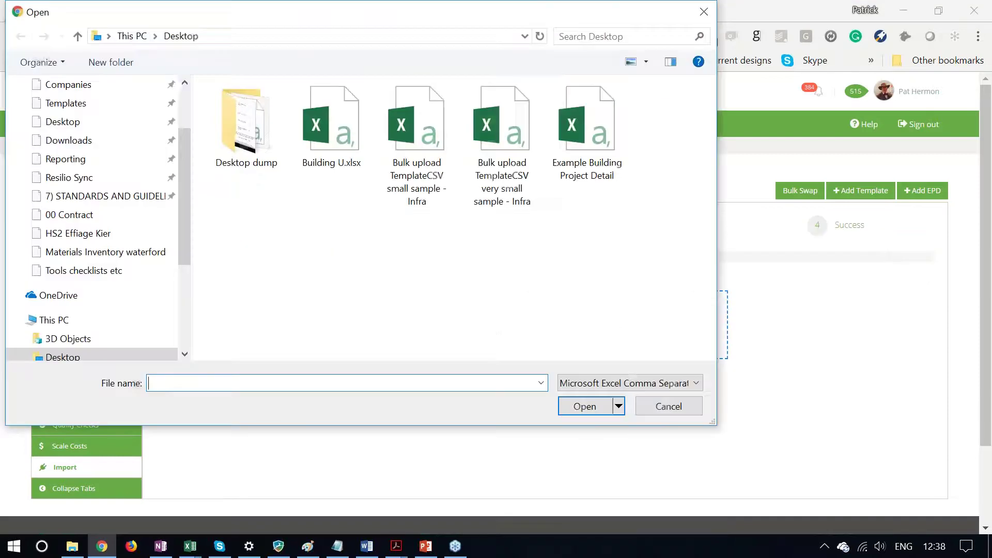
double_click(599, 132)
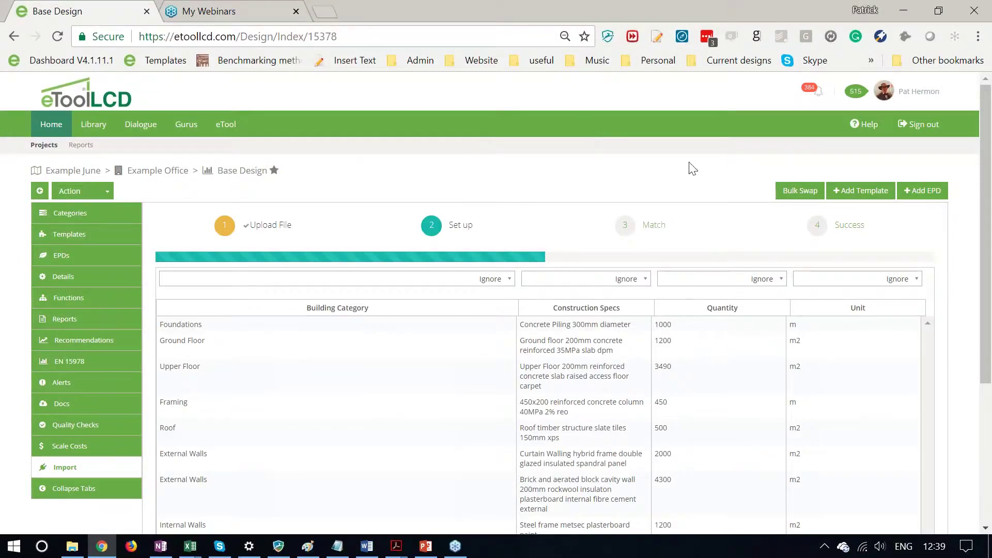
- Ignore Building Category, map Construction Specs to Template Name, Quantity to Quantity, Unit to Unit, then continue
scroll(958, 274, down, 2)
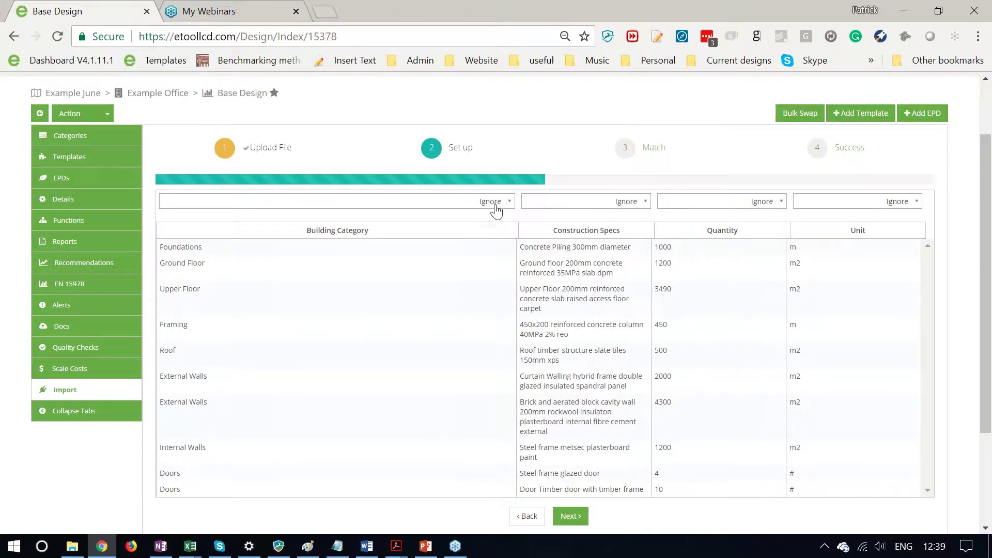
click(497, 206)
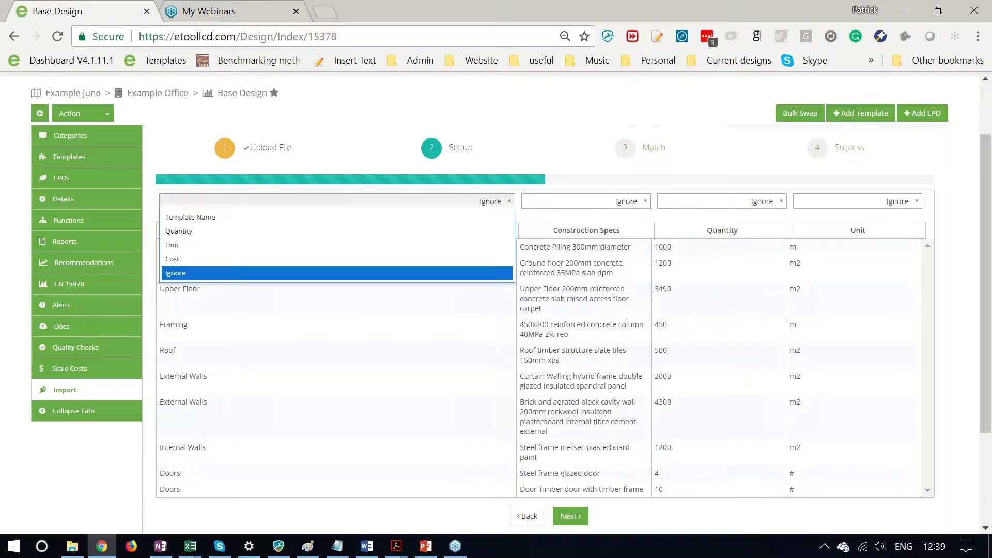
click(323, 273)
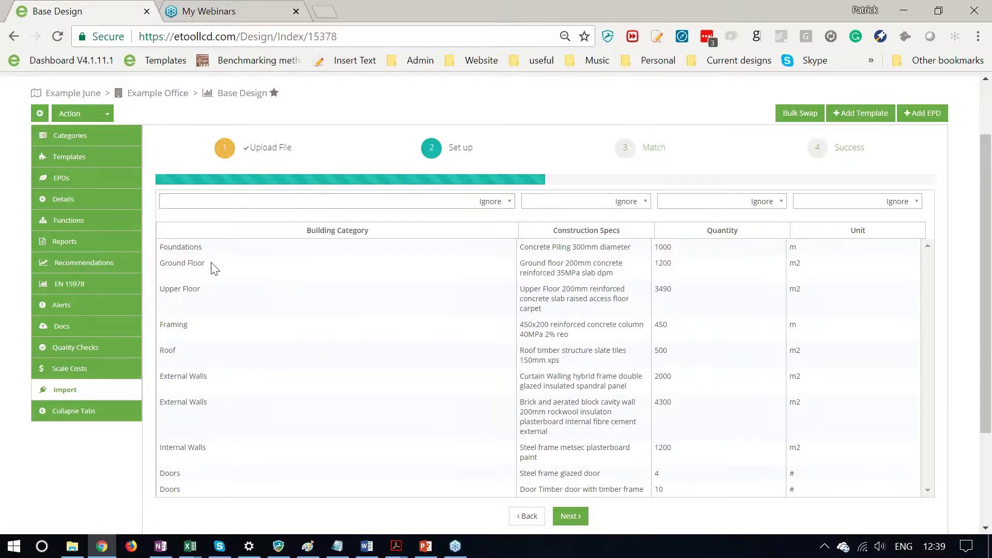
click(638, 204)
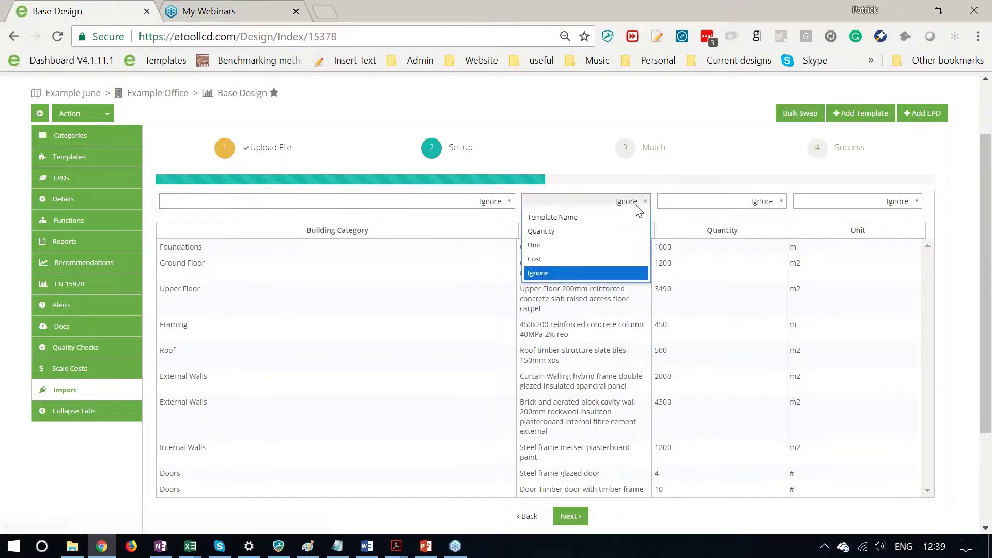
click(587, 219)
click(771, 203)
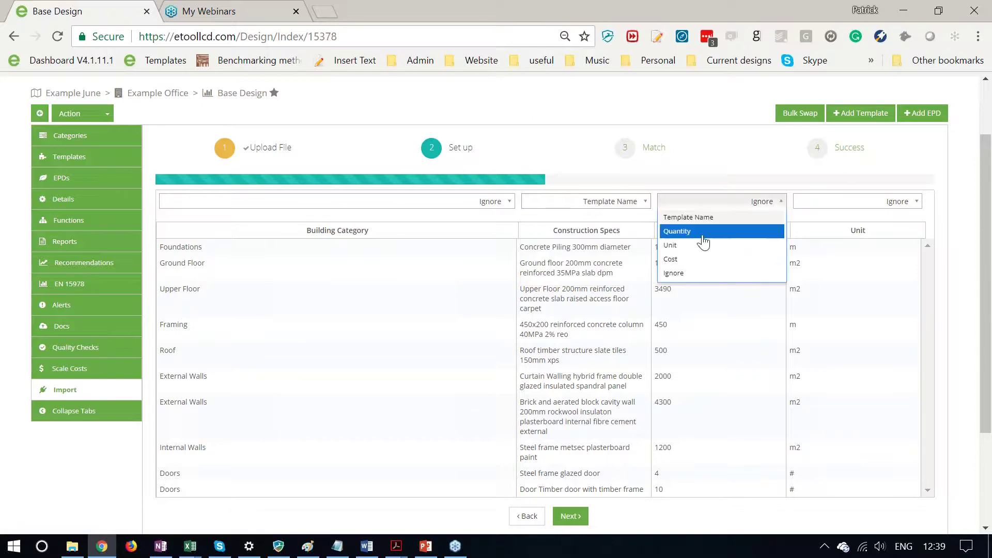
click(701, 235)
click(859, 201)
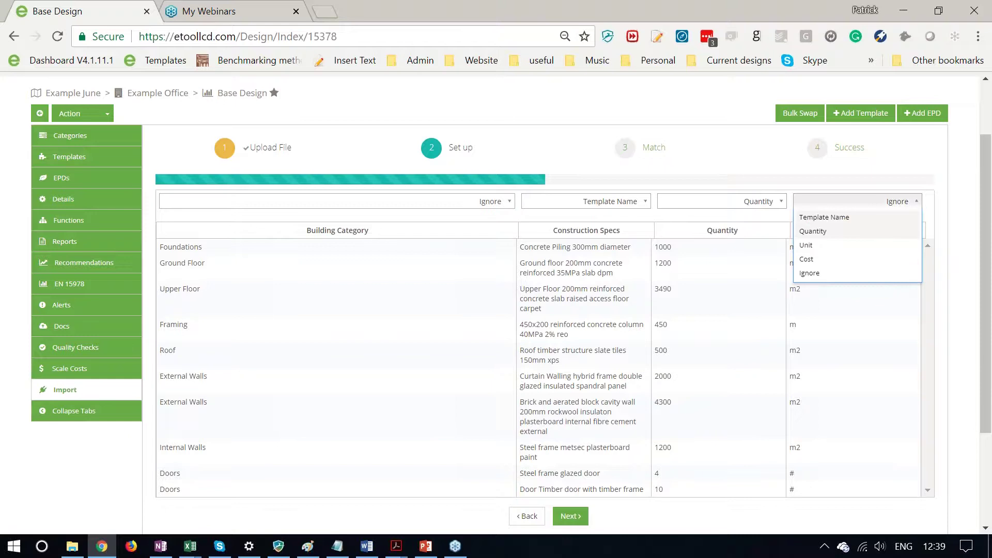
click(815, 246)
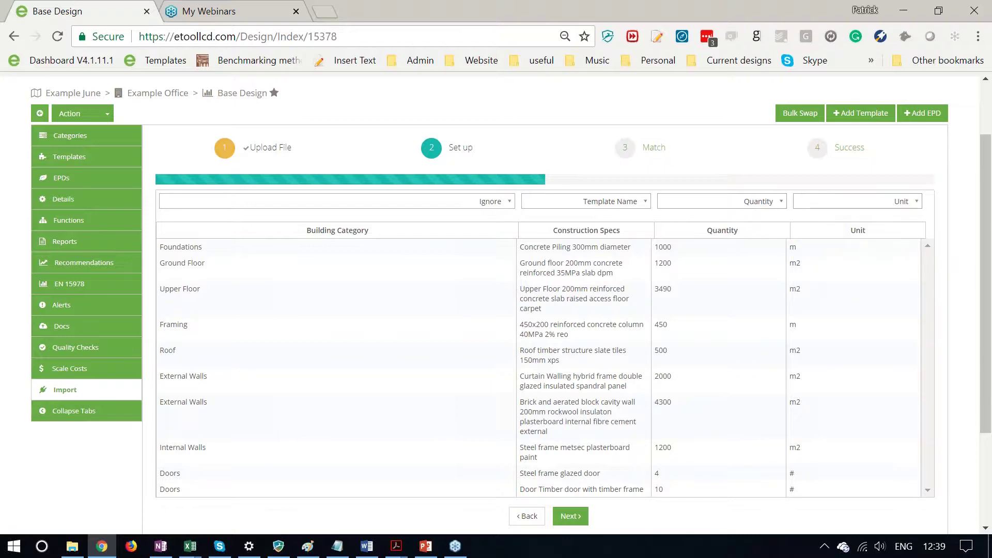
scroll(947, 235, down, 3)
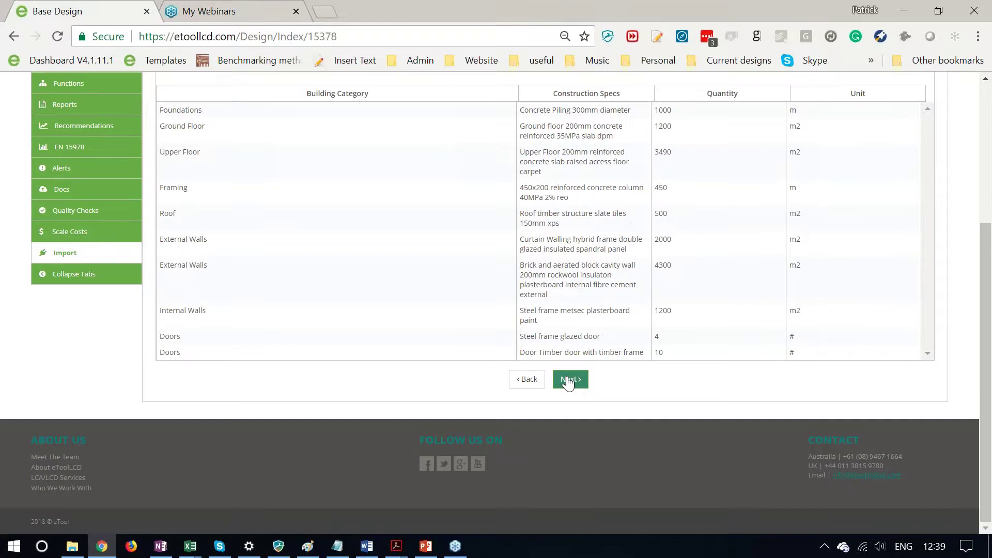
click(568, 380)
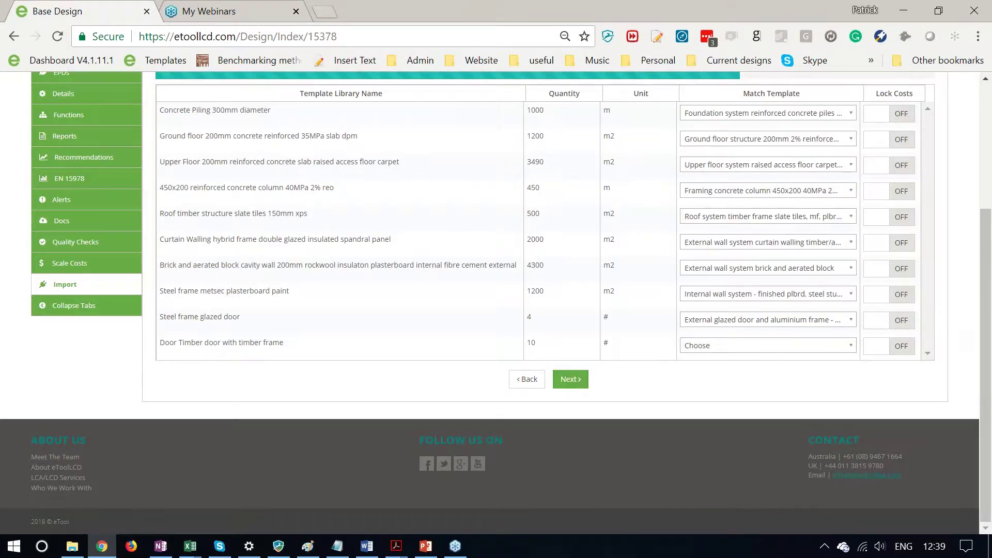
- Search 'doo' in the timber door row's match list and choose Door timber double door and timber frame
scroll(953, 325, up, 2)
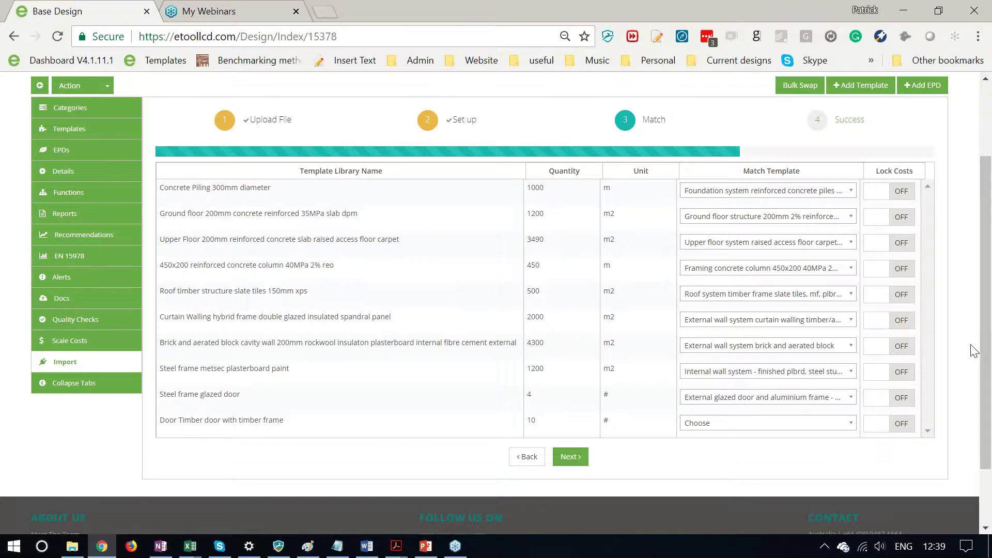
scroll(968, 351, down, 2)
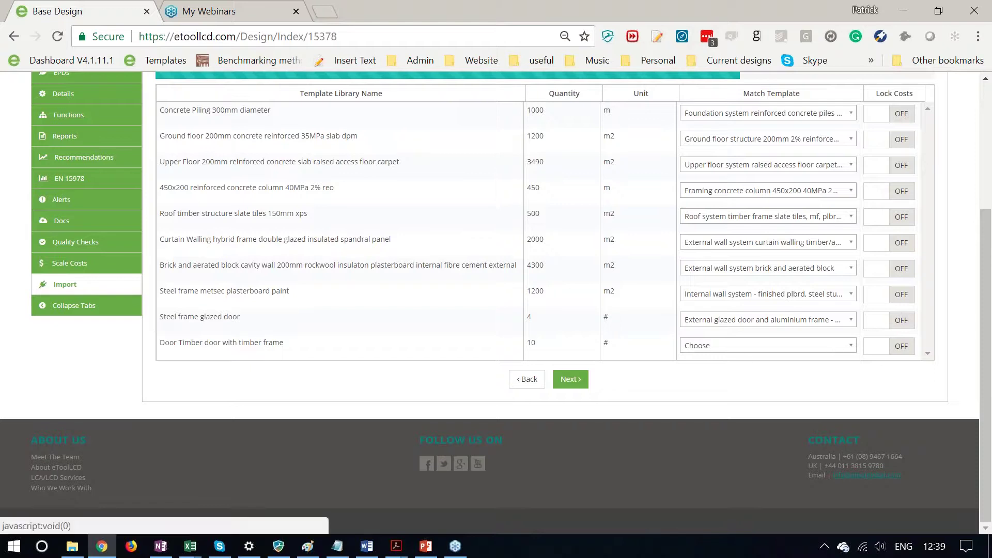
click(834, 346)
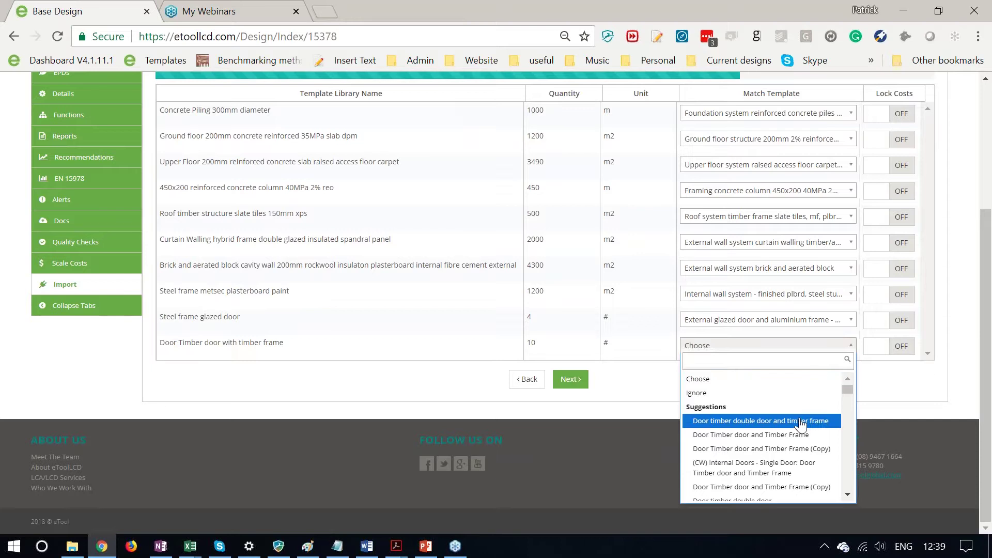
key(Up)
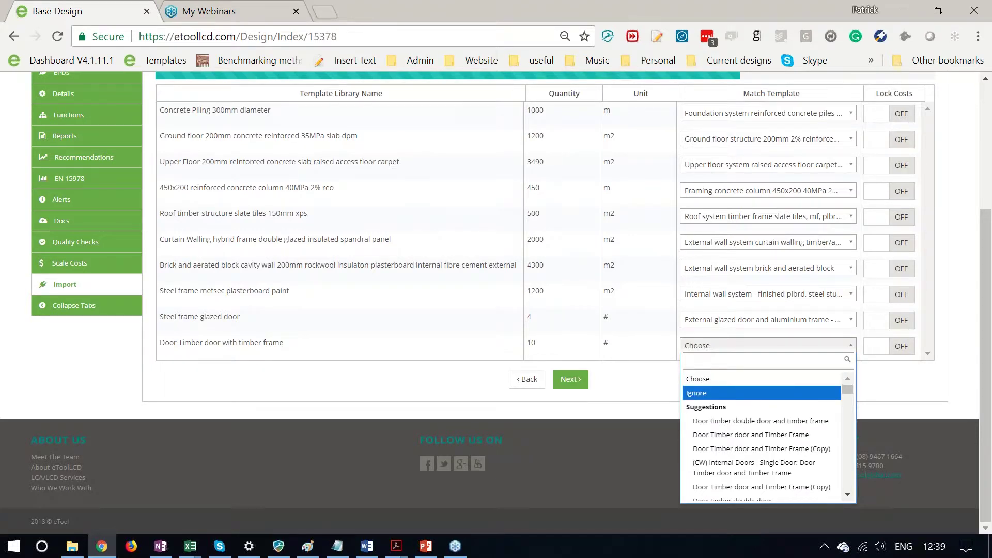
text(door)
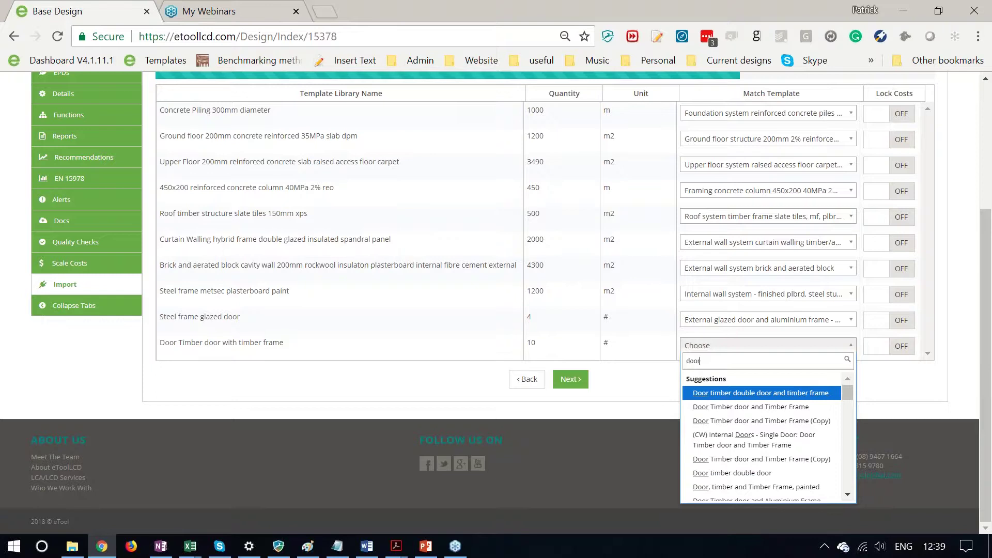
scroll(752, 434, down, 2)
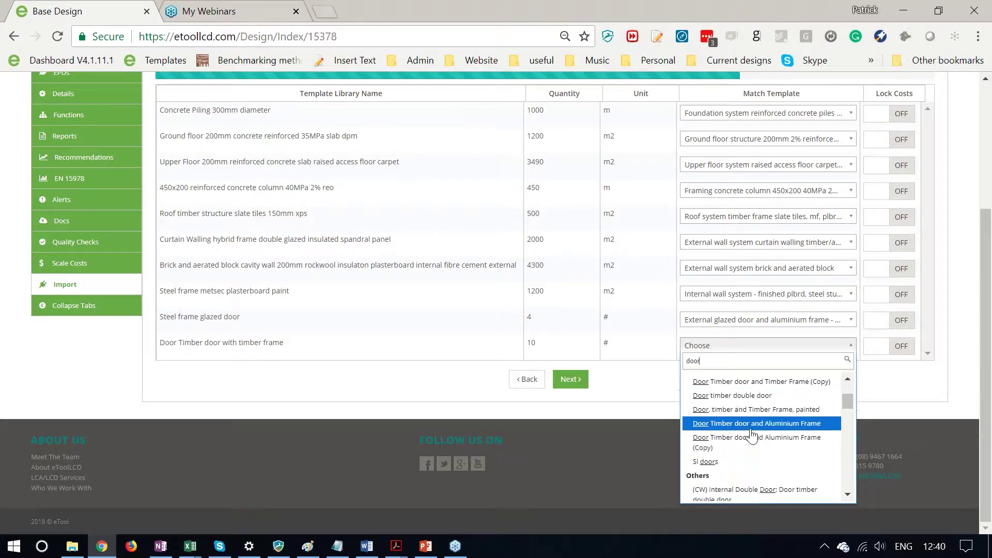
scroll(752, 437, up, 2)
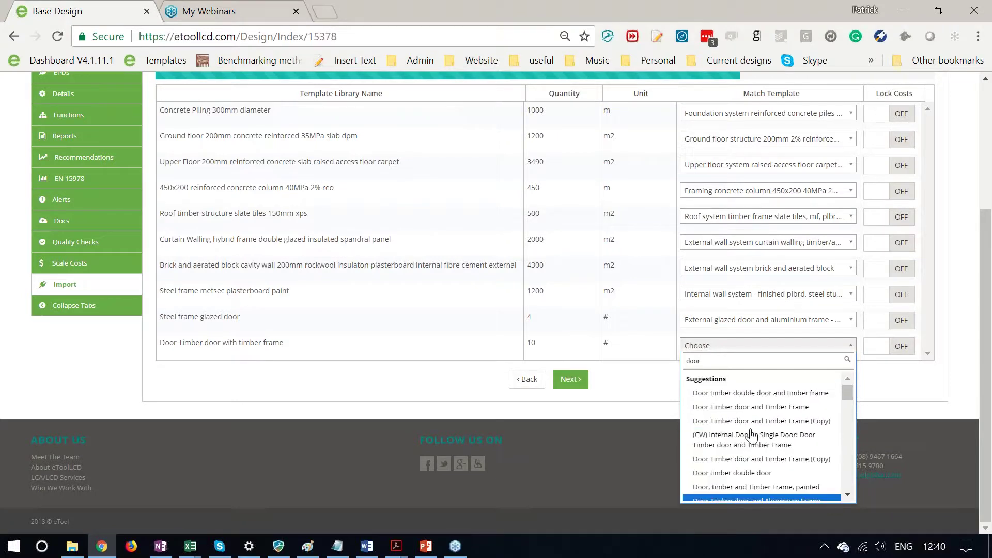
click(750, 394)
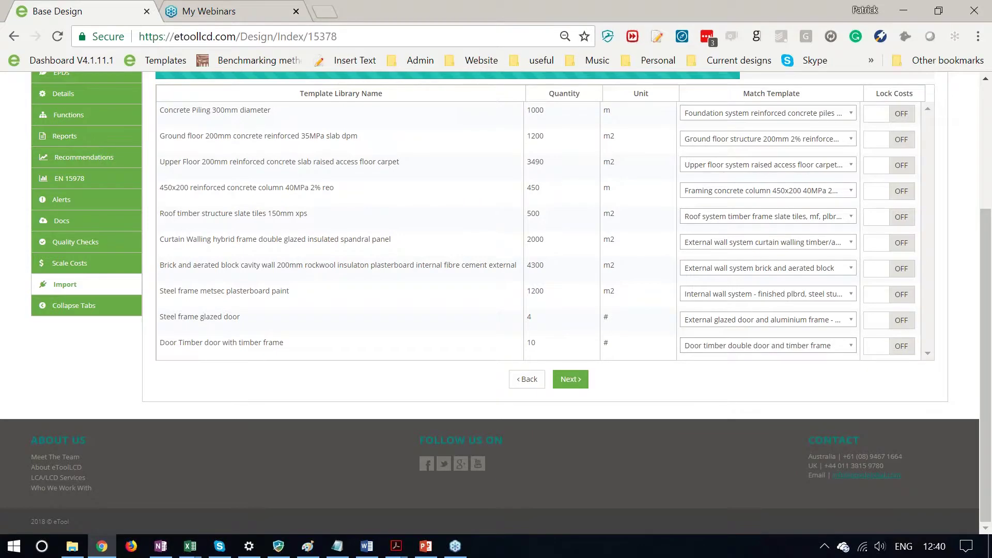
scroll(648, 430, up, 2)
scroll(631, 456, down, 2)
- Finish importing the 10 templates and view GWP by category: Substructure, Superstructure, Internal finishes
click(572, 380)
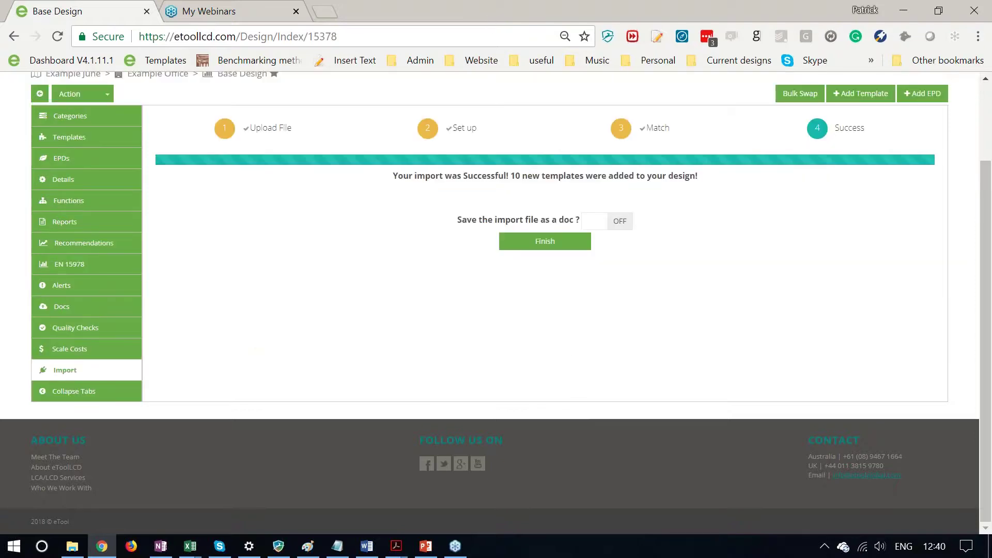
click(551, 246)
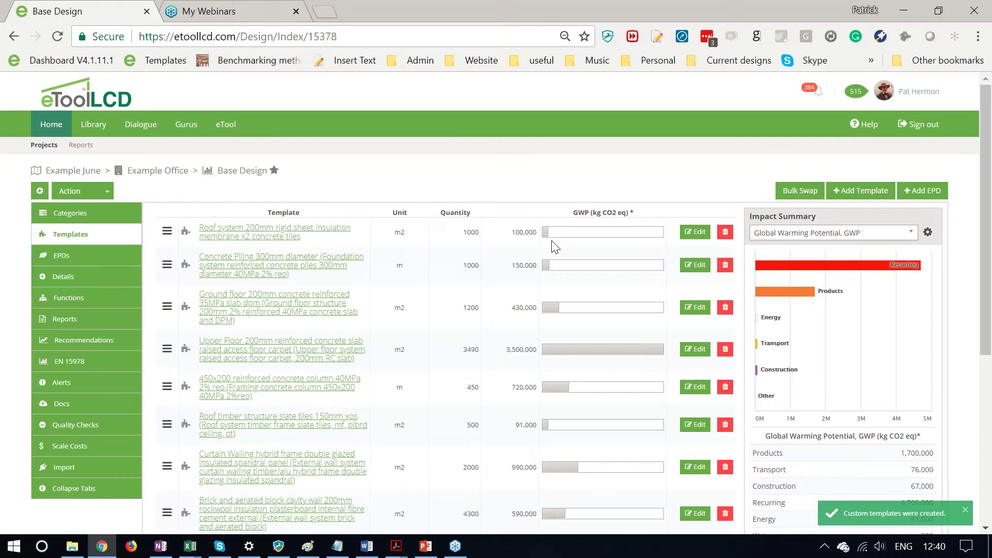
click(85, 217)
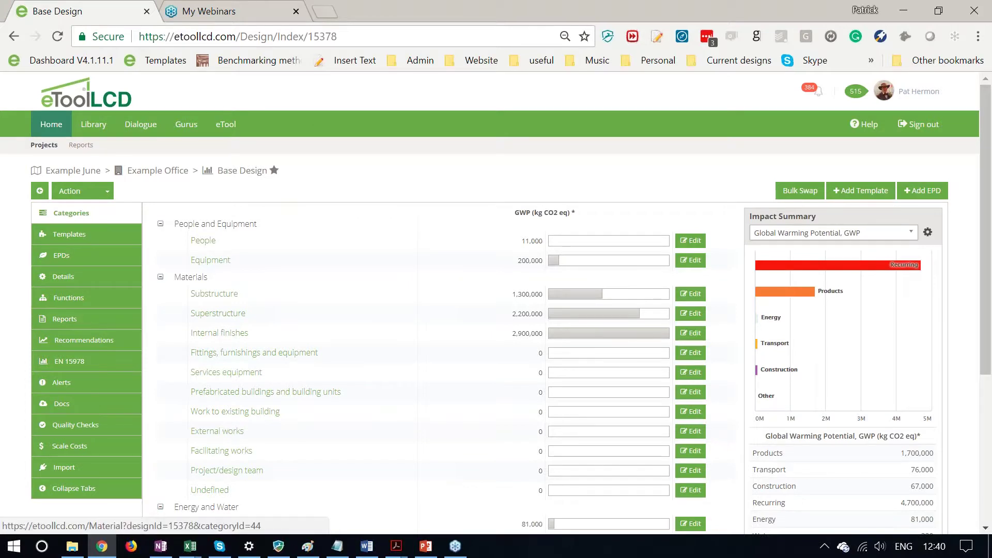
- Show the design's template list and compare it briefly with the bulk upload Excel sheet
click(77, 238)
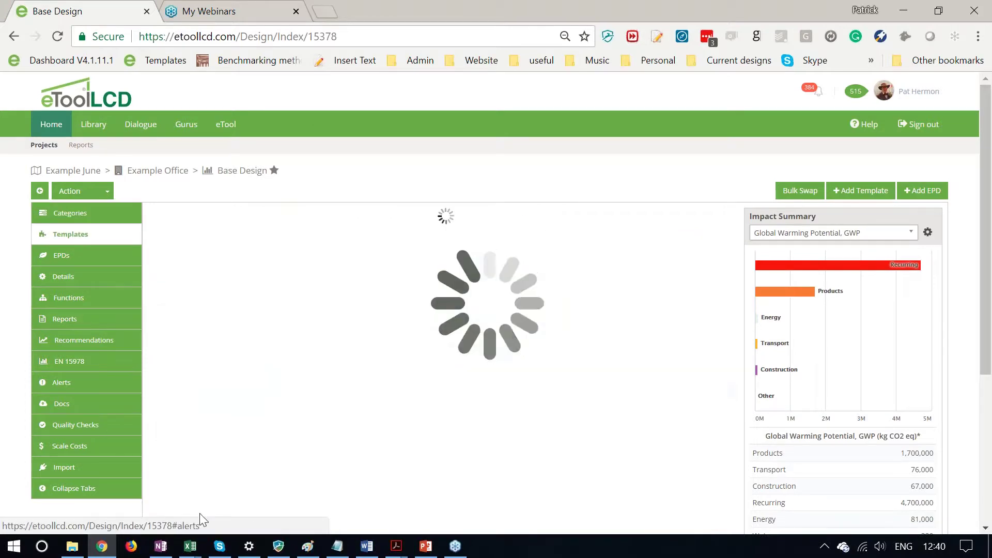
click(189, 548)
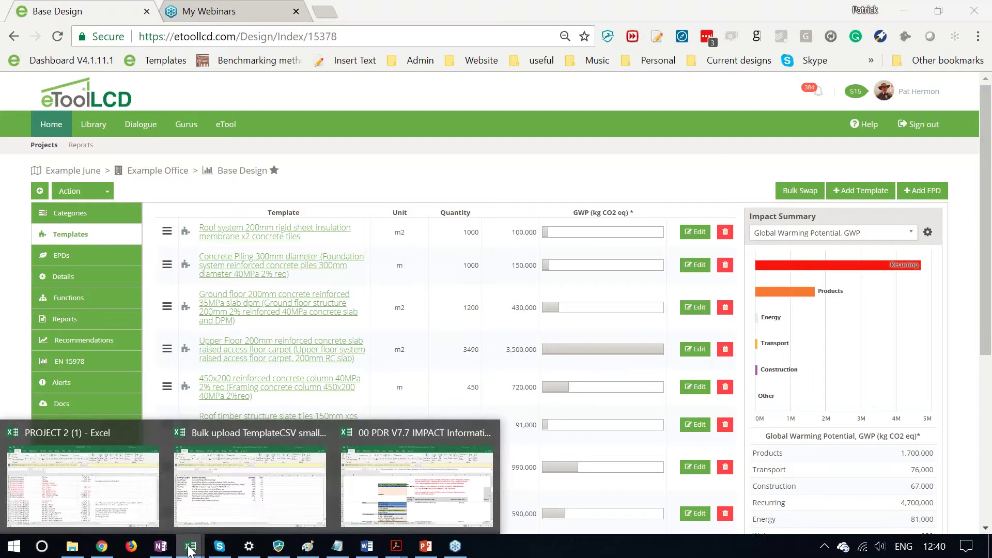
click(248, 475)
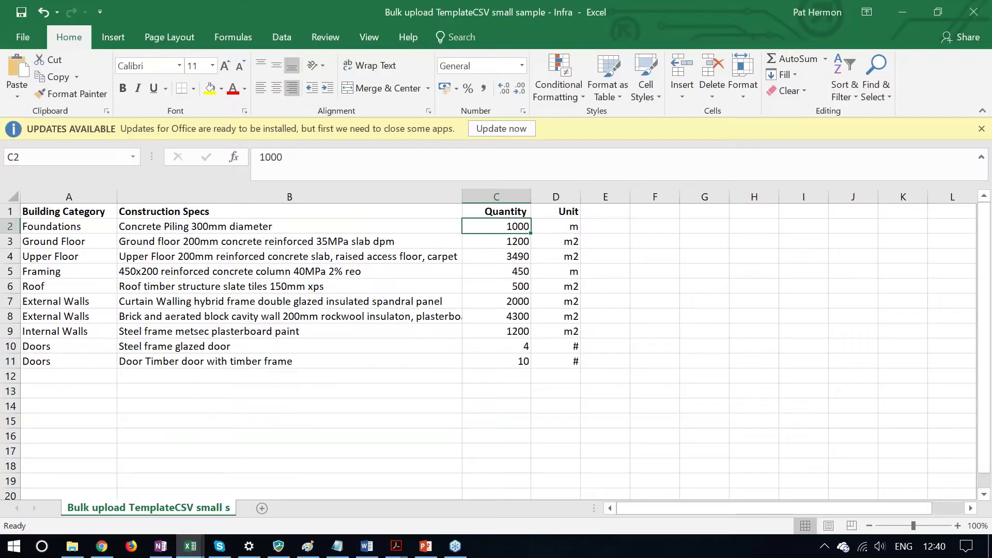
click(898, 10)
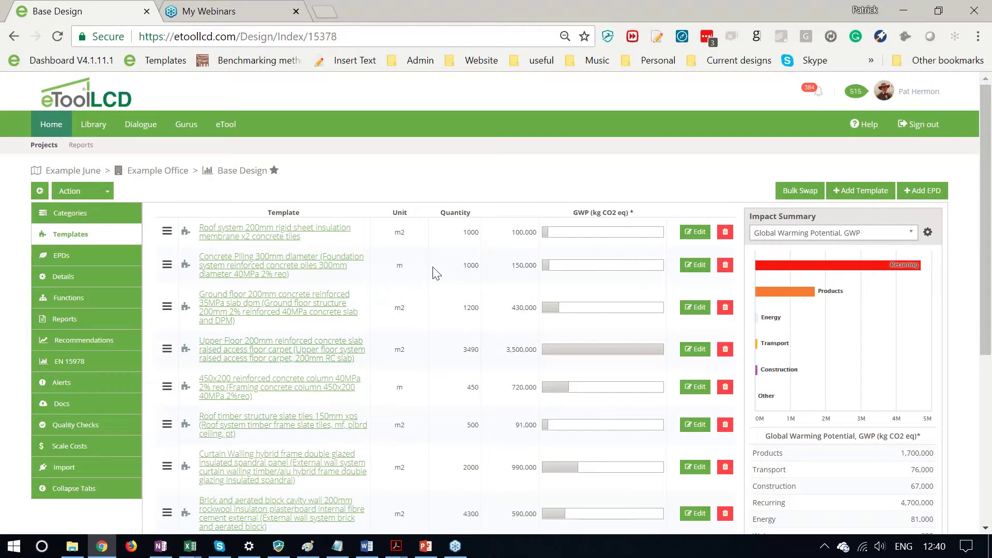
- Scroll through each template's quantity and GWP, with Upper Floor highest at 3,500,000
scroll(435, 295, down, 3)
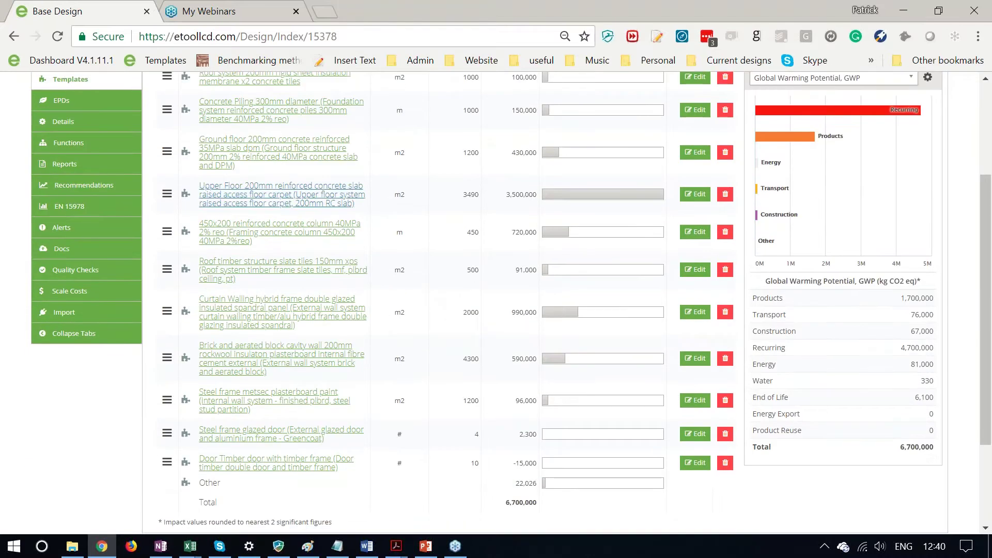
scroll(422, 295, up, 2)
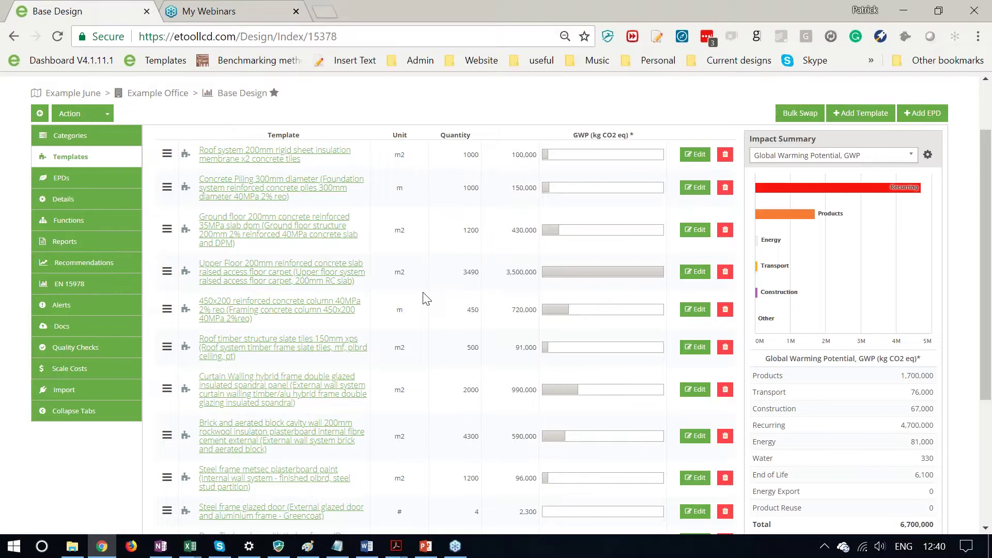
scroll(422, 299, down, 2)
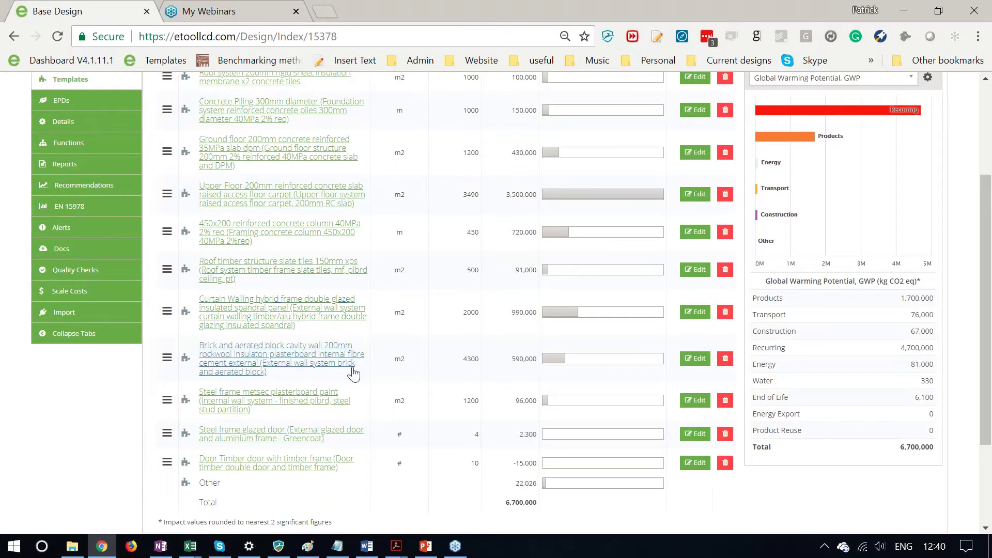
scroll(389, 429, up, 2)
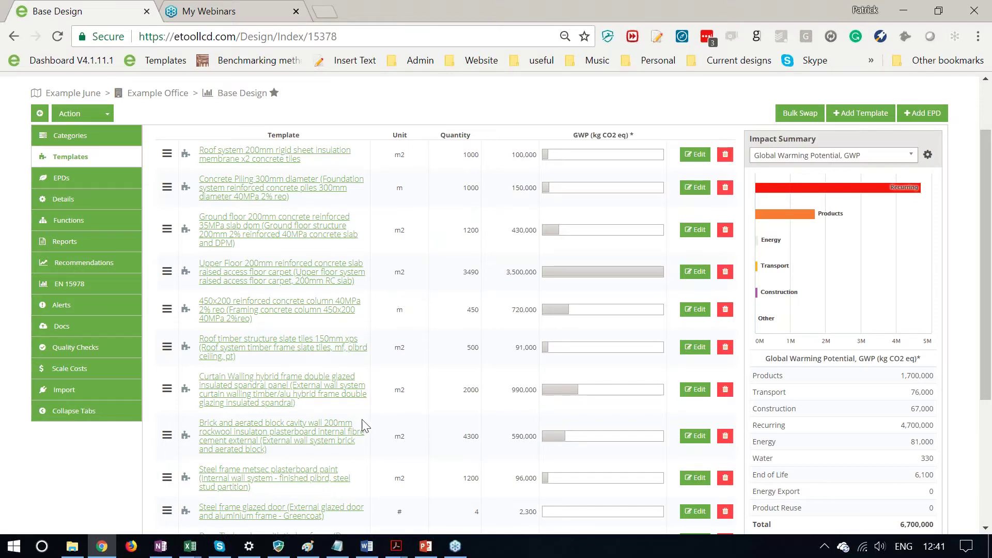
scroll(364, 425, down, 3)
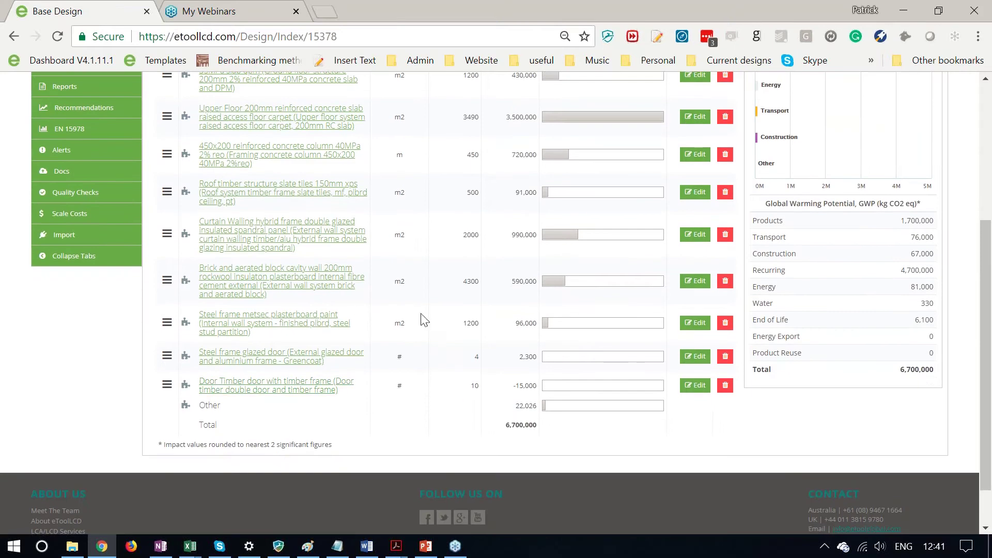
scroll(421, 321, up, 4)
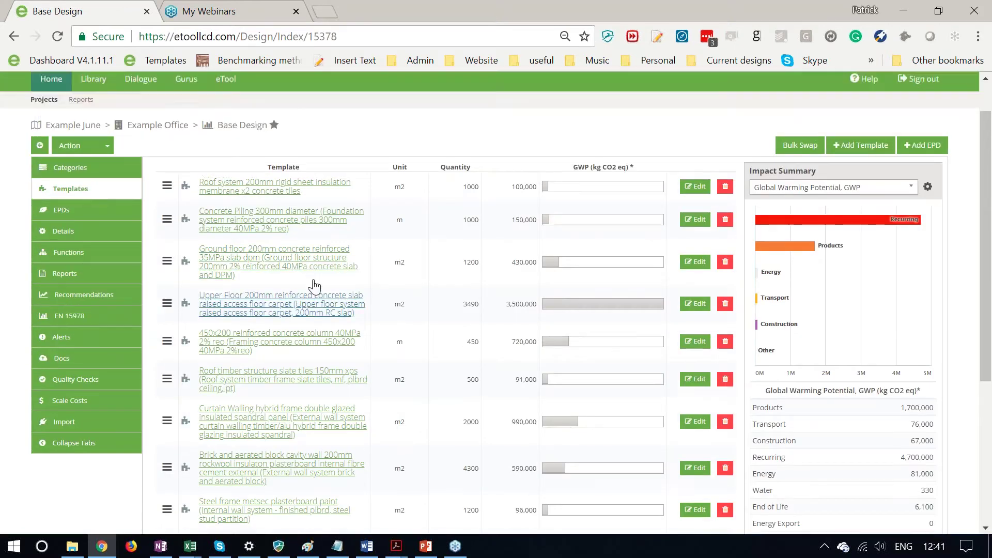
scroll(314, 286, down, 1)
scroll(313, 285, up, 2)
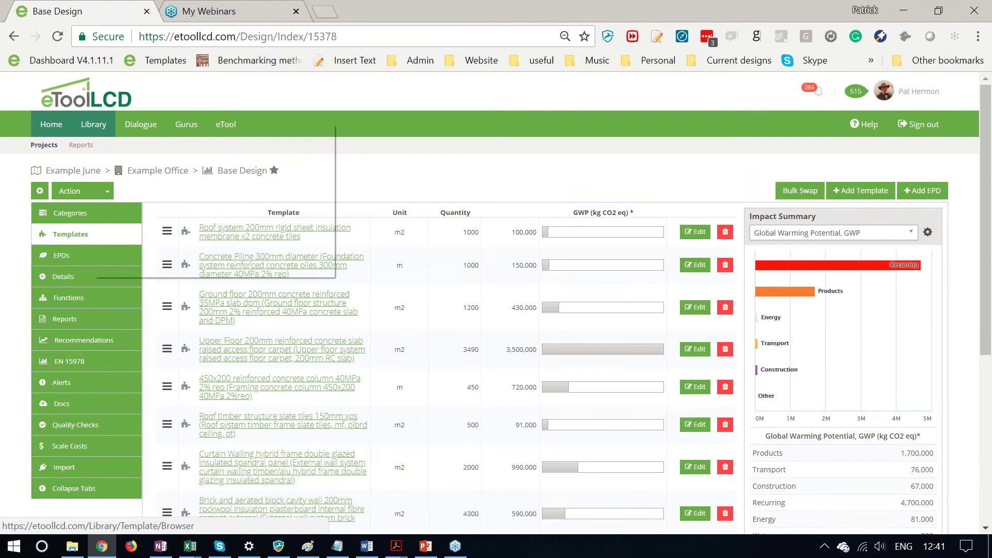
- Browse the template library in a new browser tab, then return to the Base Design tab
right_click(109, 125)
click(155, 135)
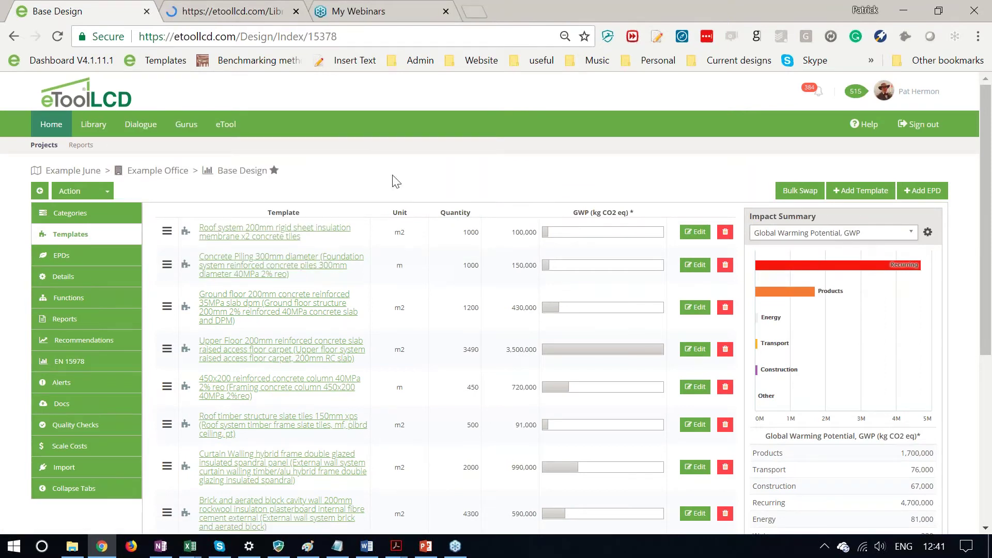
scroll(393, 303, down, 1)
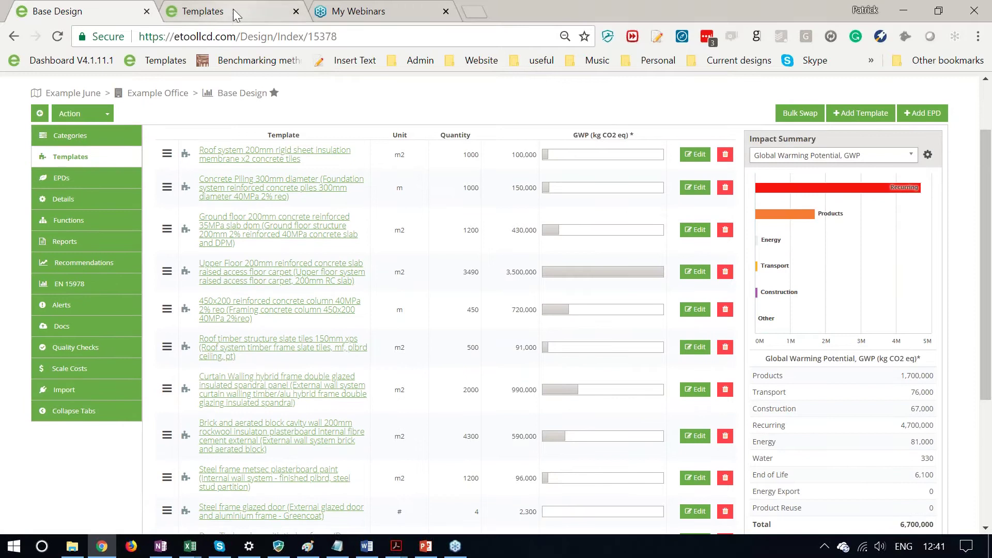
click(234, 11)
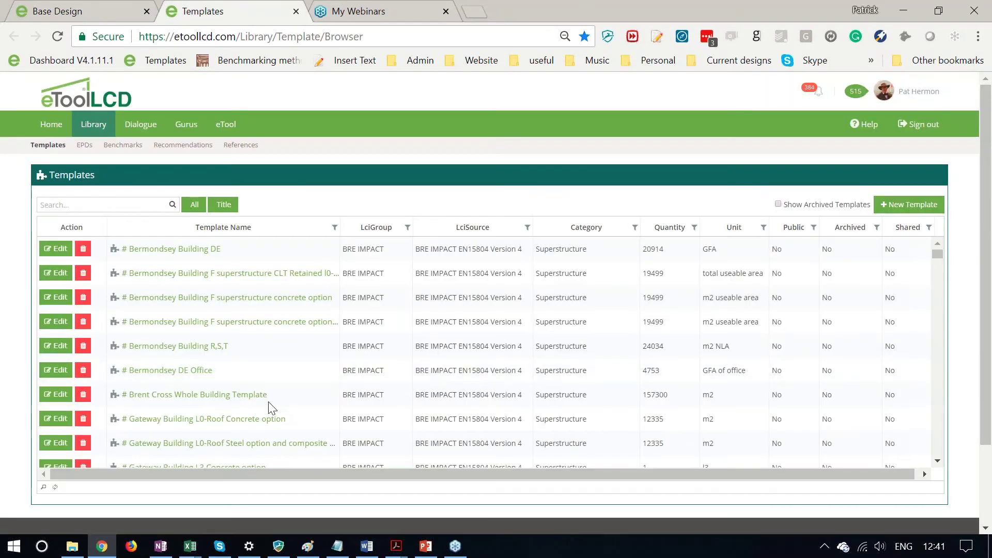
scroll(269, 408, down, 5)
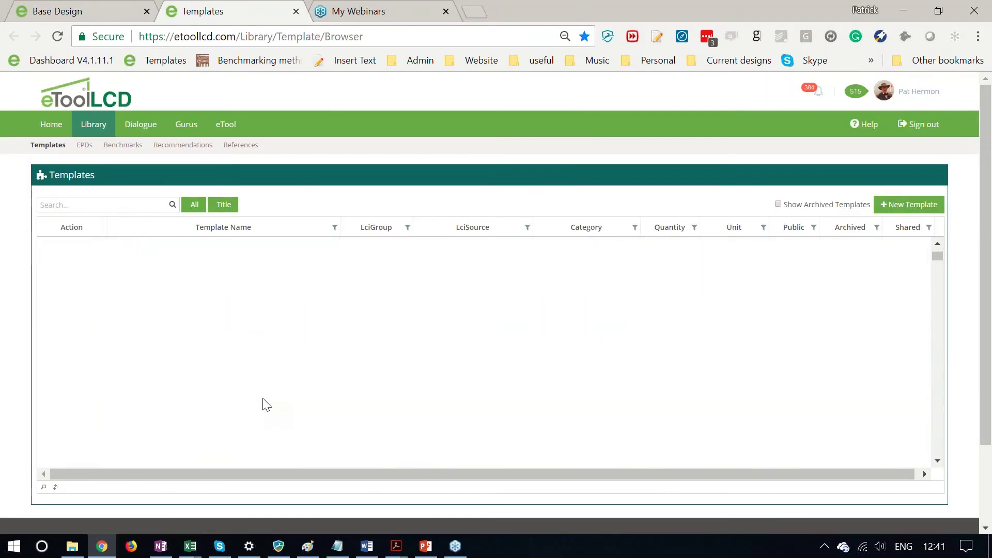
scroll(265, 403, down, 3)
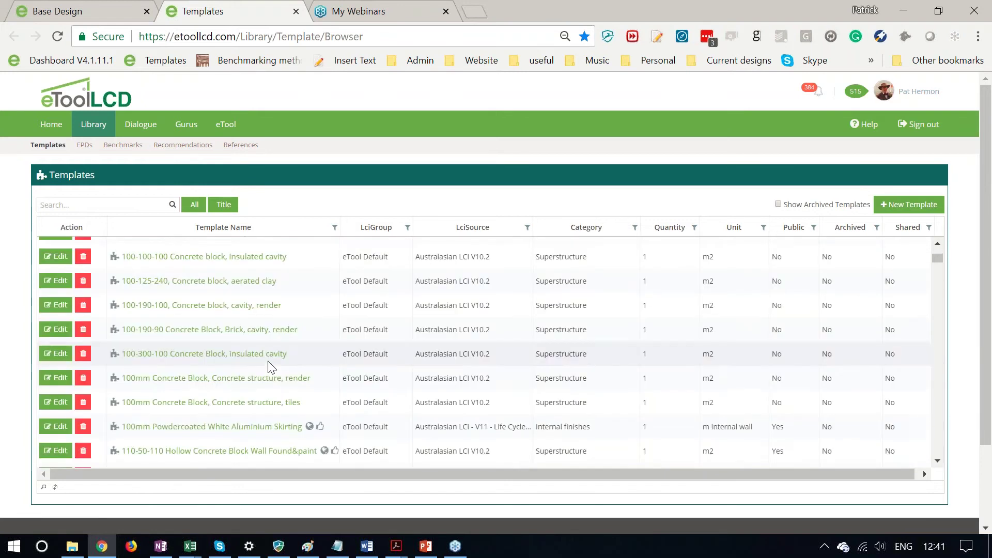
scroll(268, 367, down, 1)
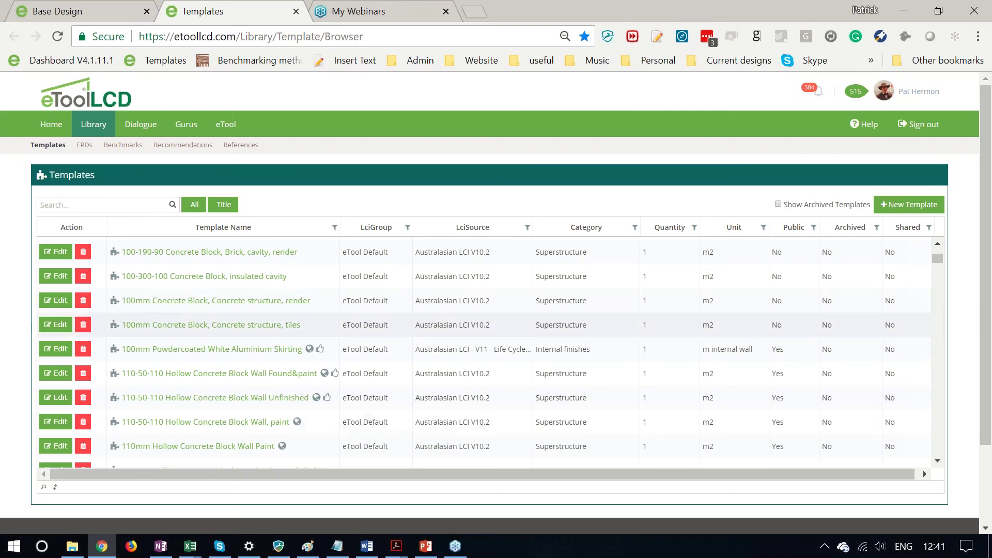
click(144, 8)
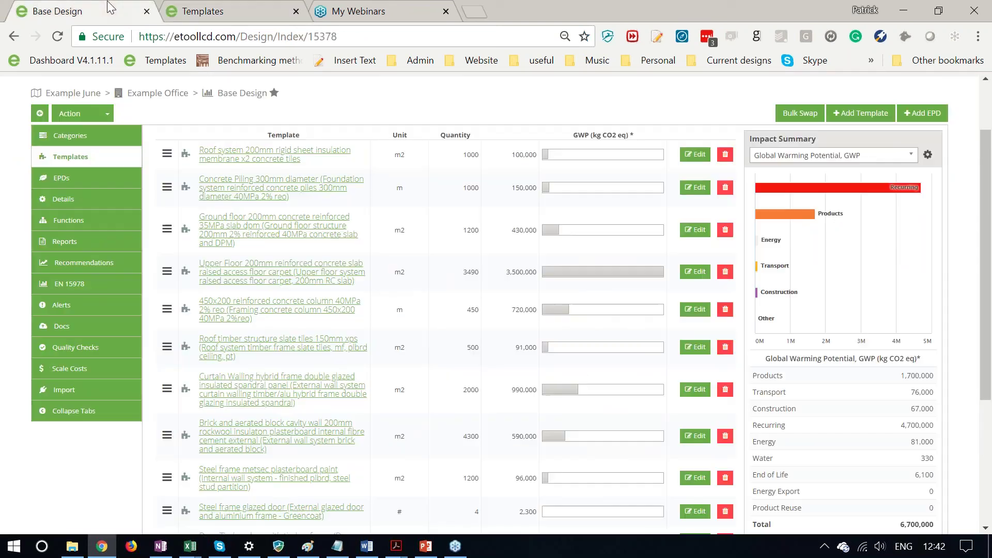